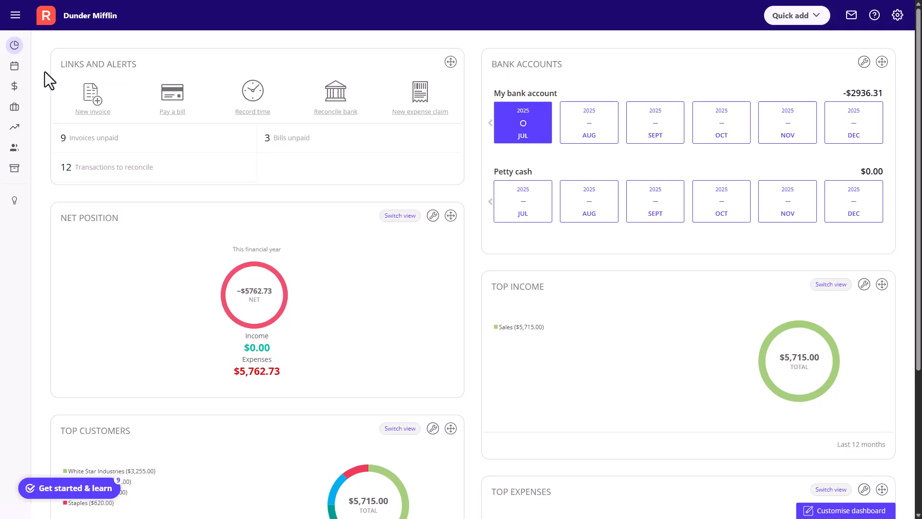
Open the invoices list and review its unpaid, overdue and paid views before returning to all invoices.
{"action": "mouse_move", "coordinate": [22, 65]}
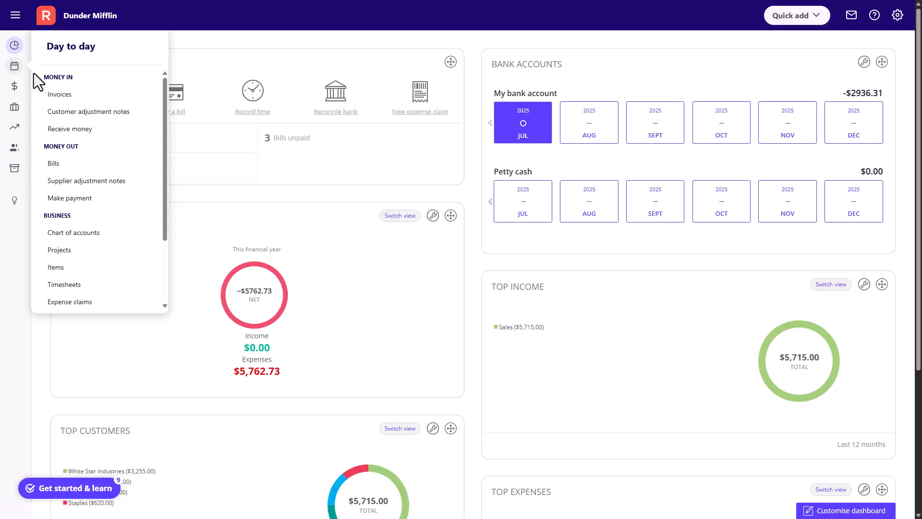
{"action": "left_click", "coordinate": [86, 103]}
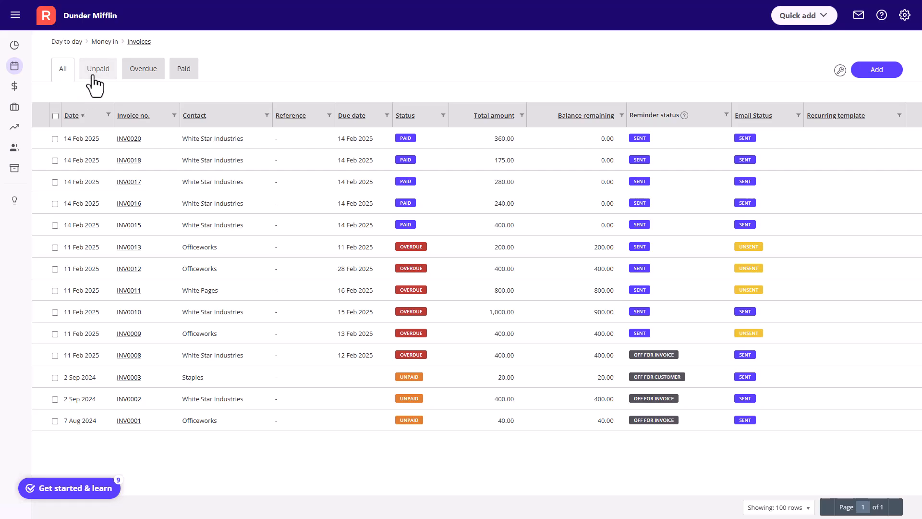
{"action": "left_click", "coordinate": [95, 85]}
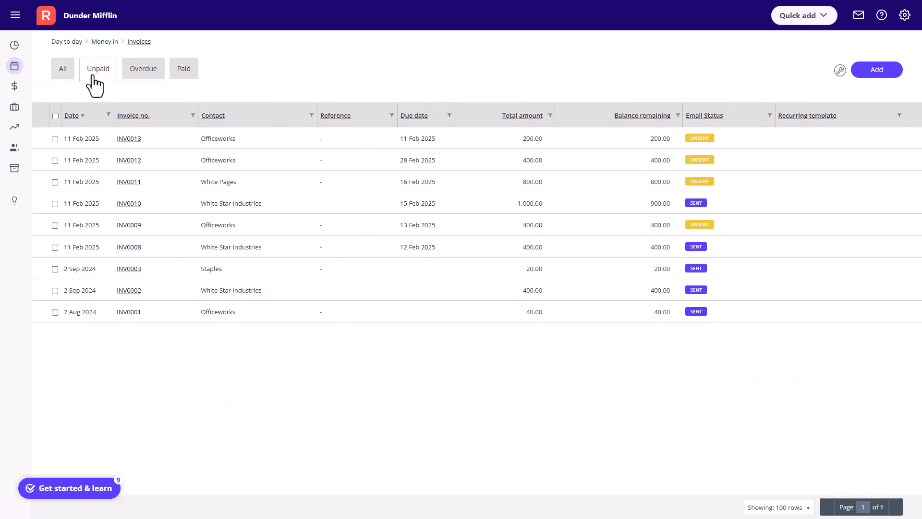
{"action": "left_click", "coordinate": [146, 85]}
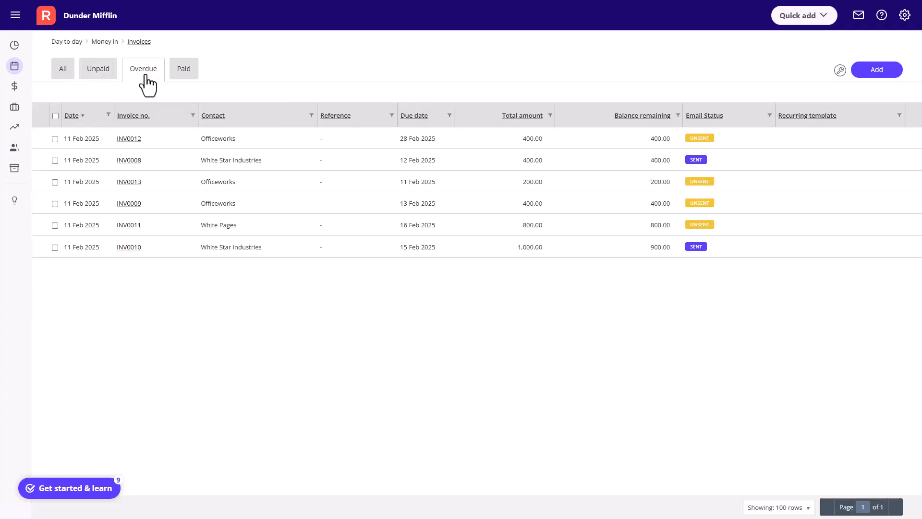
{"action": "left_click", "coordinate": [179, 84]}
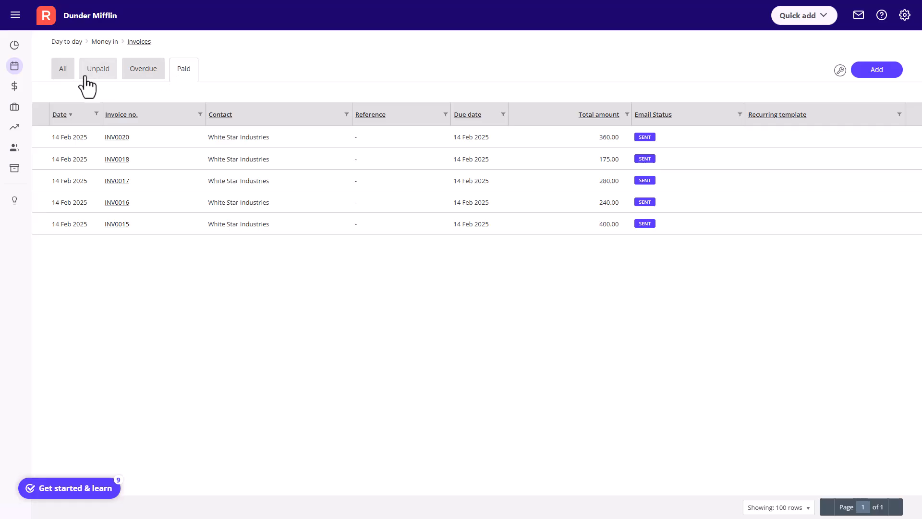
{"action": "left_click", "coordinate": [63, 84]}
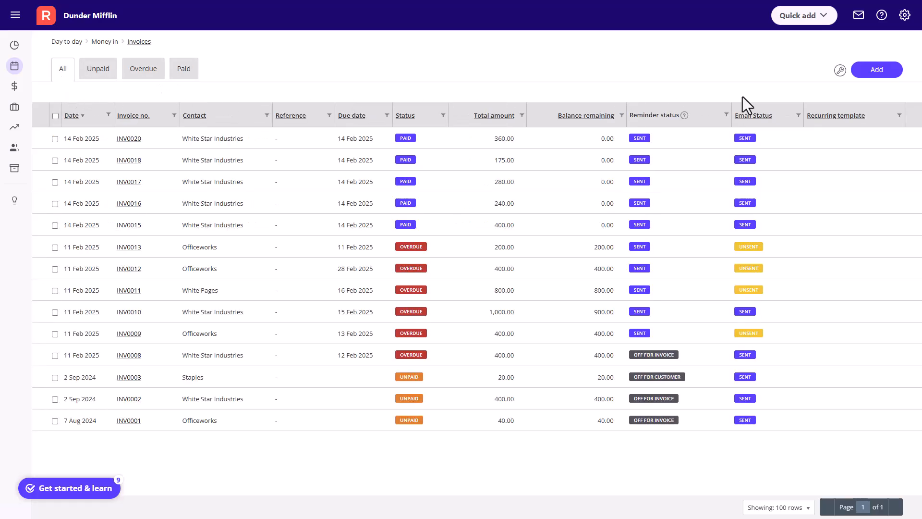
Create a new tax invoice and show the company letterhead on it.
{"action": "left_click", "coordinate": [873, 81]}
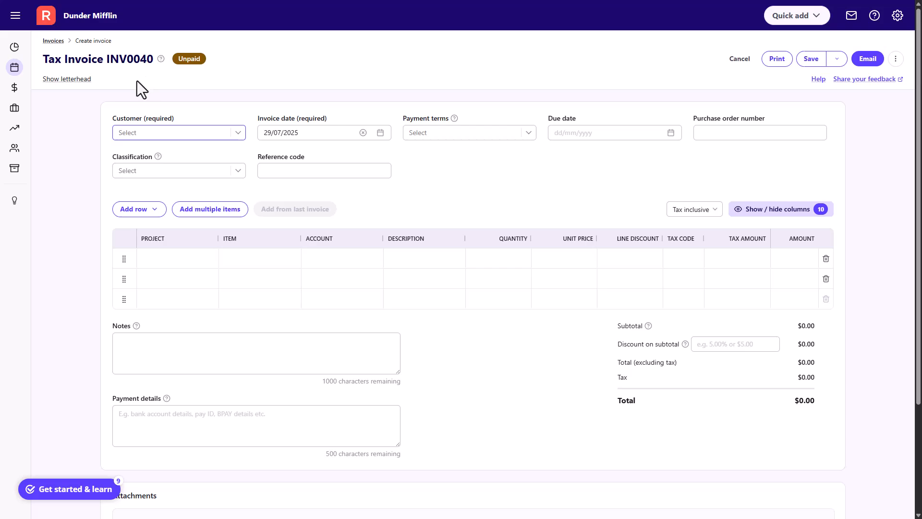
{"action": "left_click", "coordinate": [82, 84]}
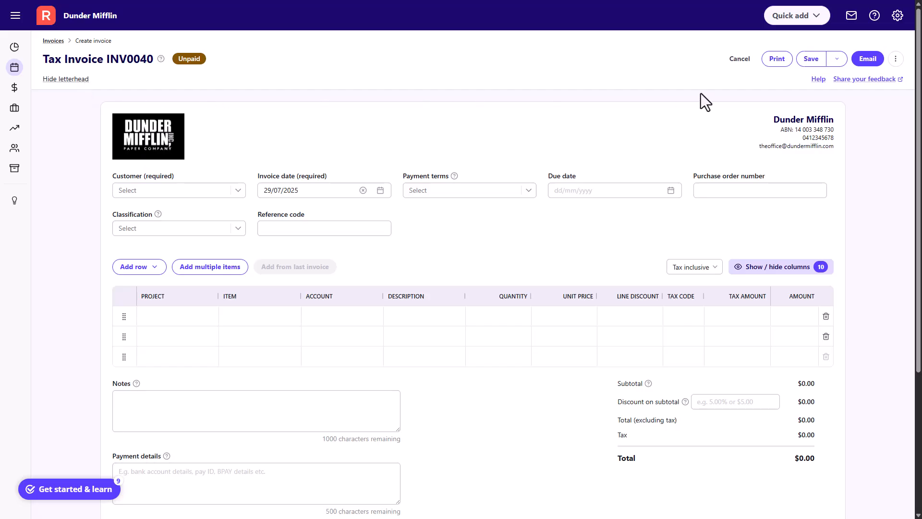
Examine the invoice's available templates and the invoice help with its keyboard shortcuts.
{"action": "left_click", "coordinate": [896, 58]}
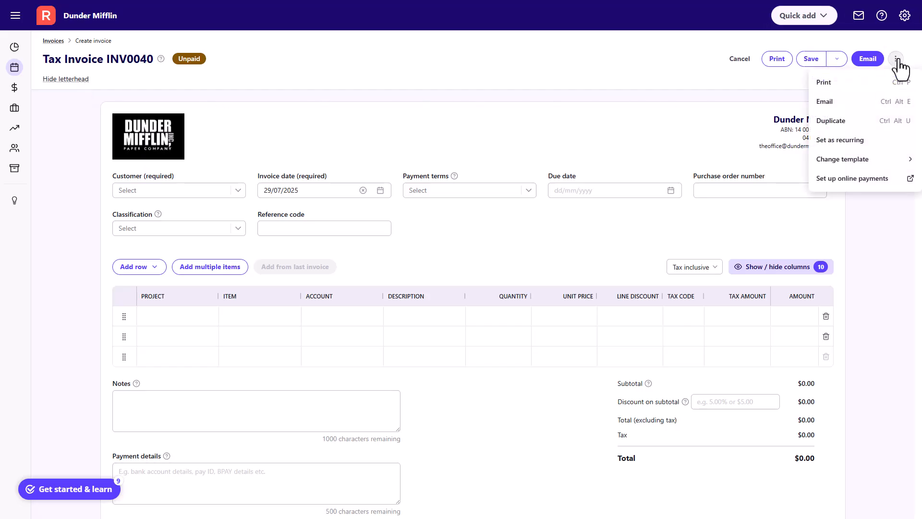
{"action": "mouse_move", "coordinate": [886, 163]}
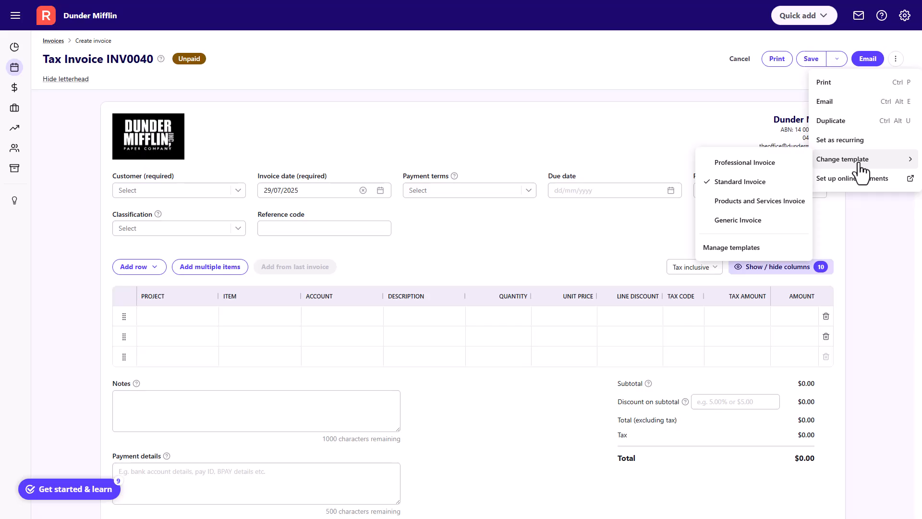
{"action": "left_click", "coordinate": [697, 83]}
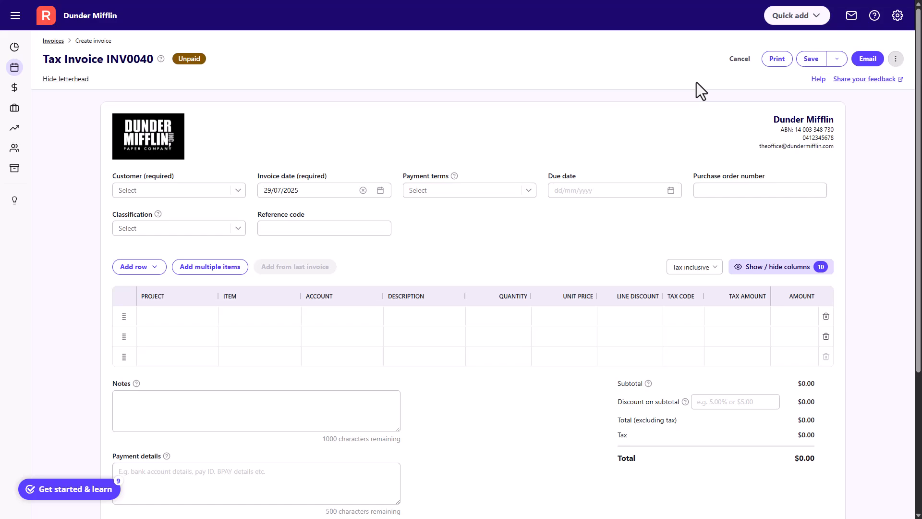
{"action": "left_click", "coordinate": [825, 80]}
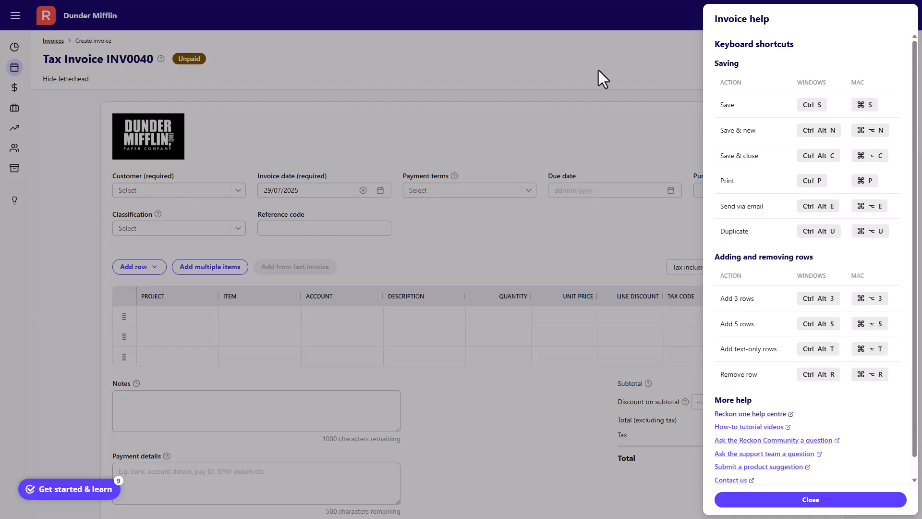
{"action": "left_click", "coordinate": [598, 70]}
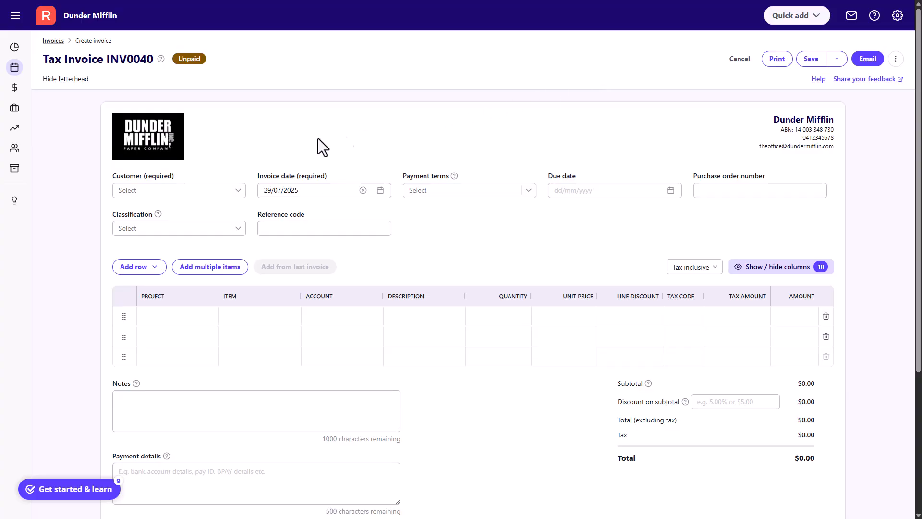
Find Prince Family Paper among the customers and assign it to the invoice.
{"action": "left_click", "coordinate": [238, 192]}
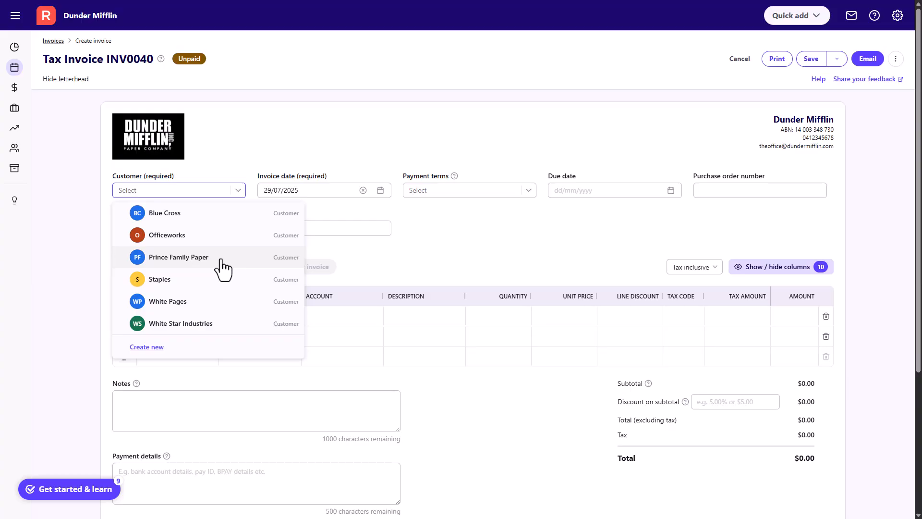
{"action": "type", "text": "princ"}
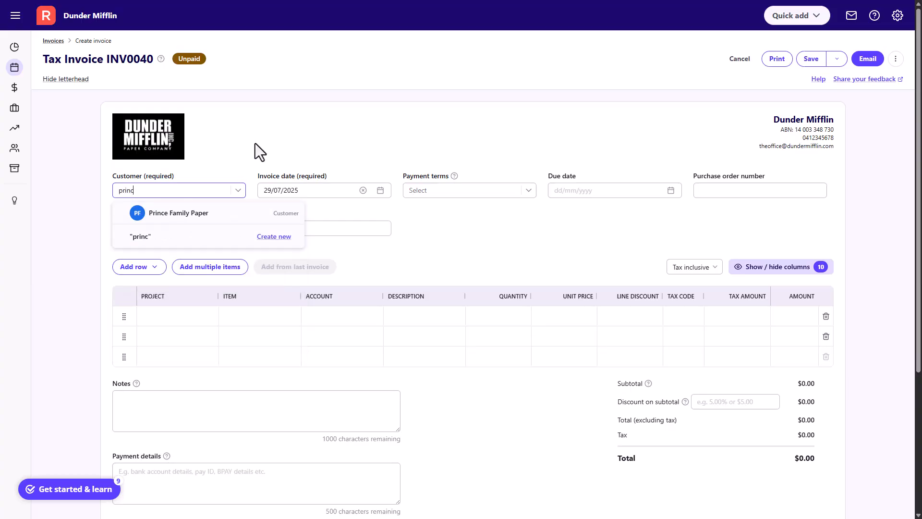
{"action": "left_click", "coordinate": [222, 212]}
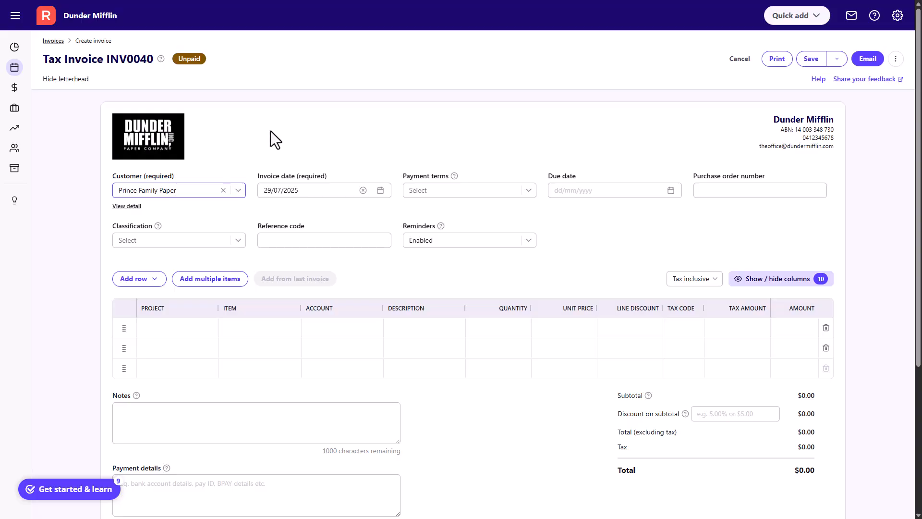
Check the invoice date in its calendar without changing it, and set the payment terms to Net 15.
{"action": "left_click", "coordinate": [377, 194]}
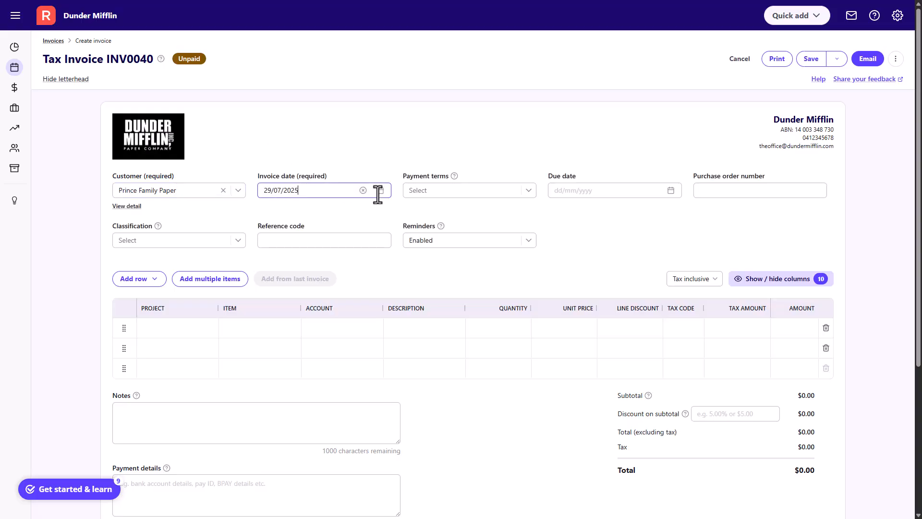
{"action": "left_click", "coordinate": [378, 193]}
{"action": "left_click", "coordinate": [378, 194]}
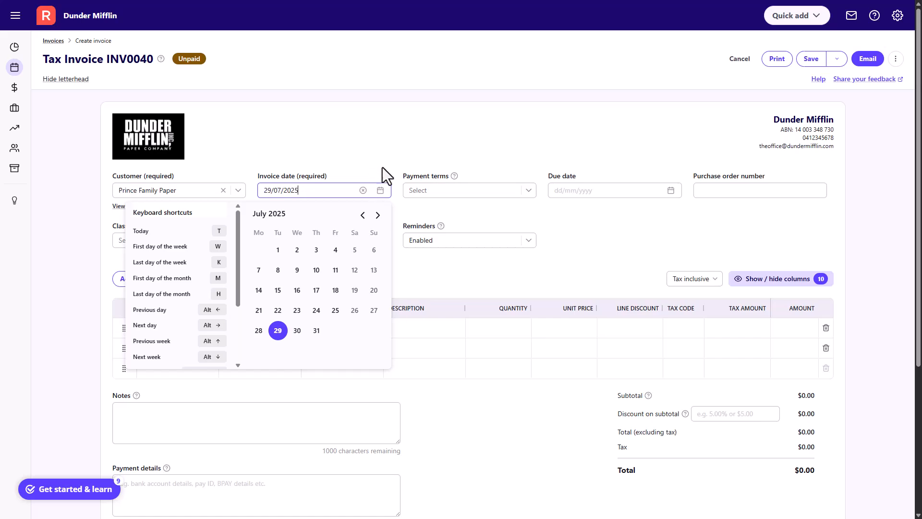
{"action": "left_click", "coordinate": [381, 172]}
{"action": "left_click", "coordinate": [526, 194]}
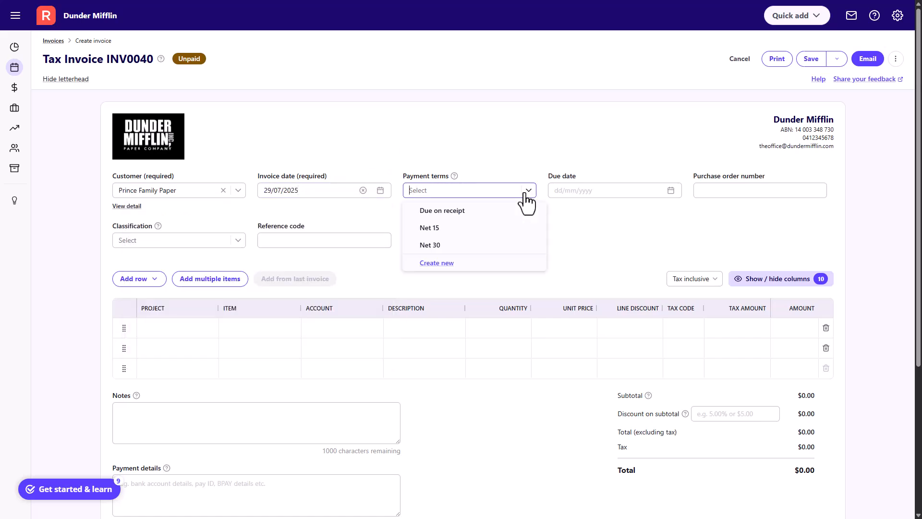
{"action": "left_click", "coordinate": [487, 229]}
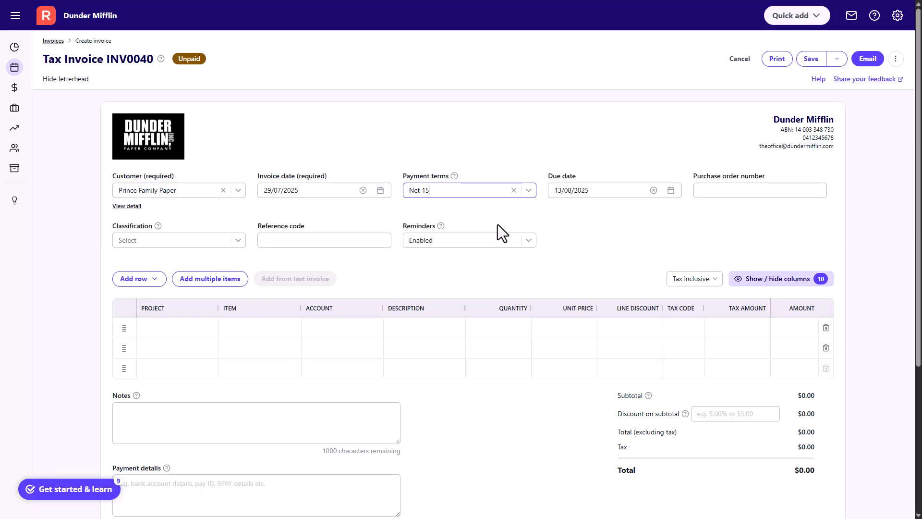
Enter the purchase order number and the reference code, leaving the classification unselected.
{"action": "left_click", "coordinate": [704, 189]}
{"action": "type", "text": "123456"}
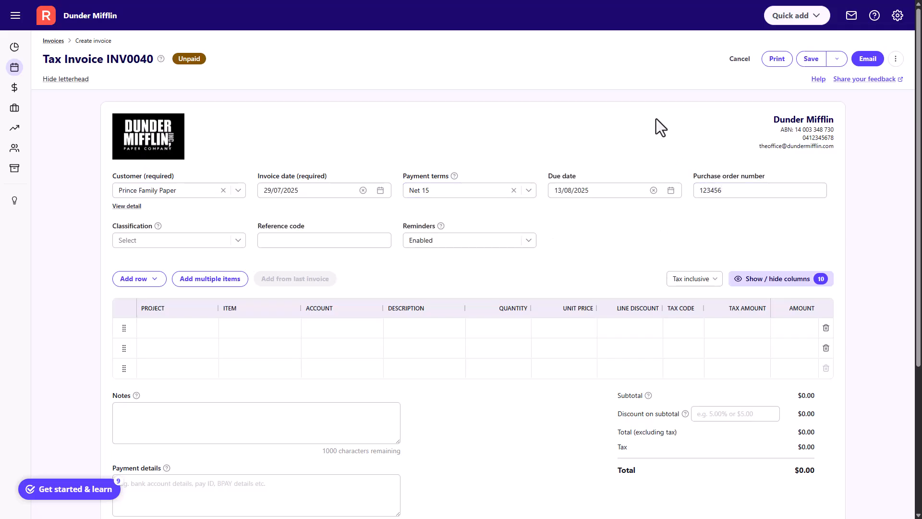
{"action": "left_click", "coordinate": [238, 240]}
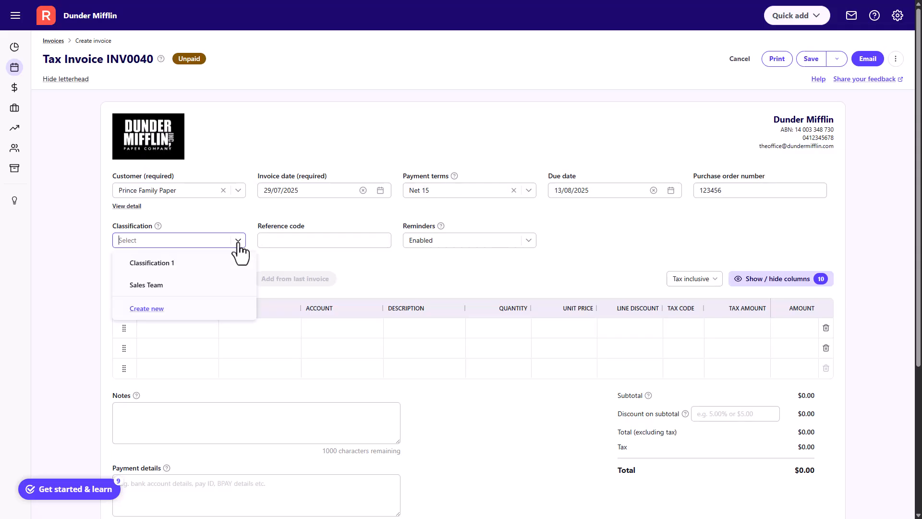
{"action": "left_click", "coordinate": [237, 241]}
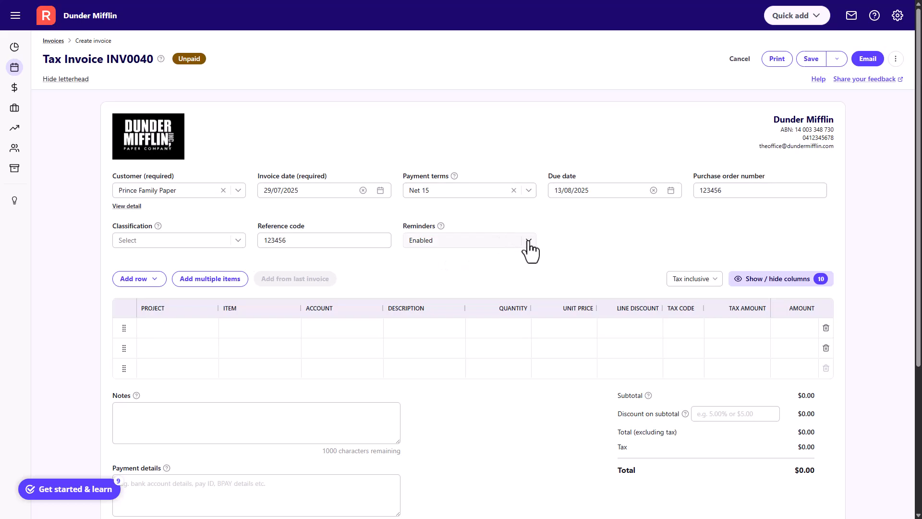
Review the reminder options for this invoice and choose Enabled.
{"action": "left_click", "coordinate": [528, 240]}
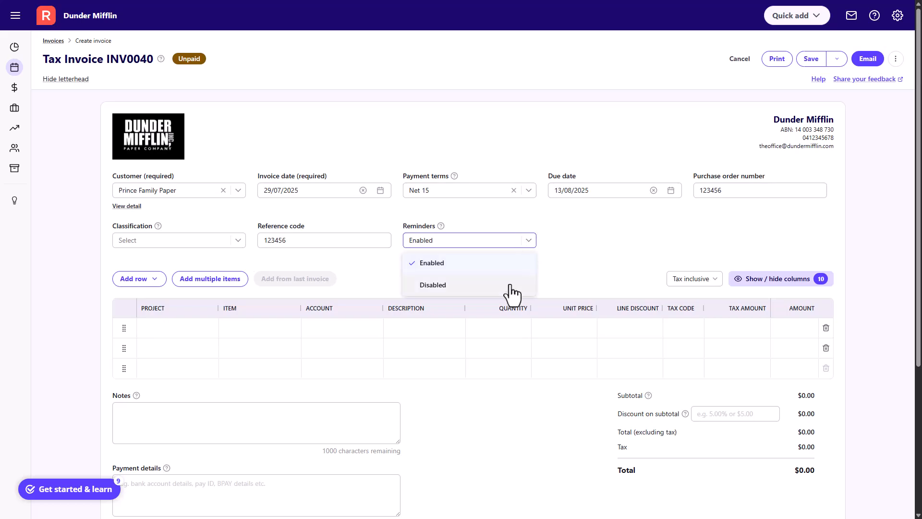
{"action": "left_click", "coordinate": [513, 263]}
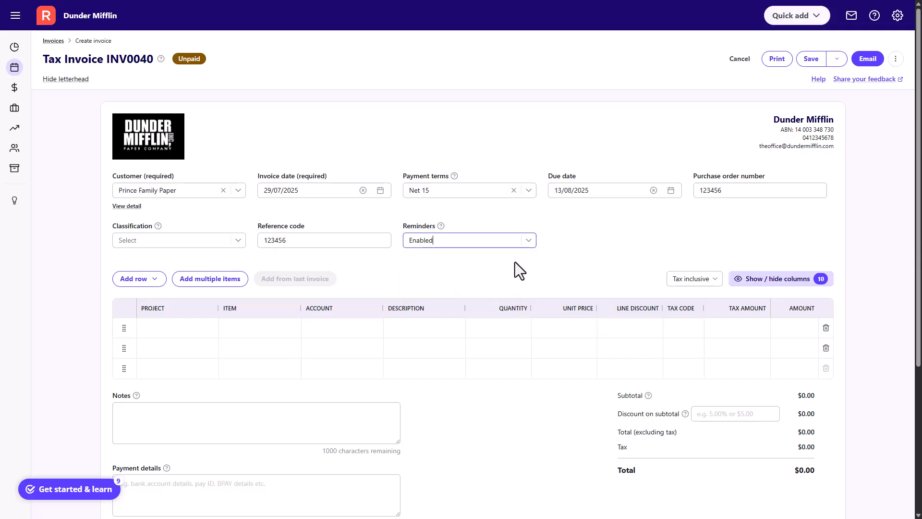
{"action": "left_click", "coordinate": [539, 256]}
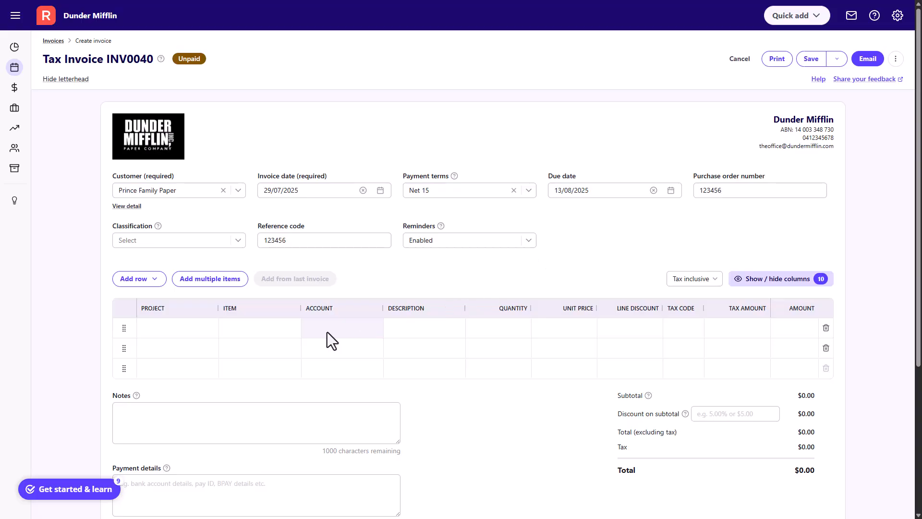
Add A3 White Paper and Airstream Deluxe A4 to the invoice together through the multiple-item selection.
{"action": "left_click", "coordinate": [287, 331]}
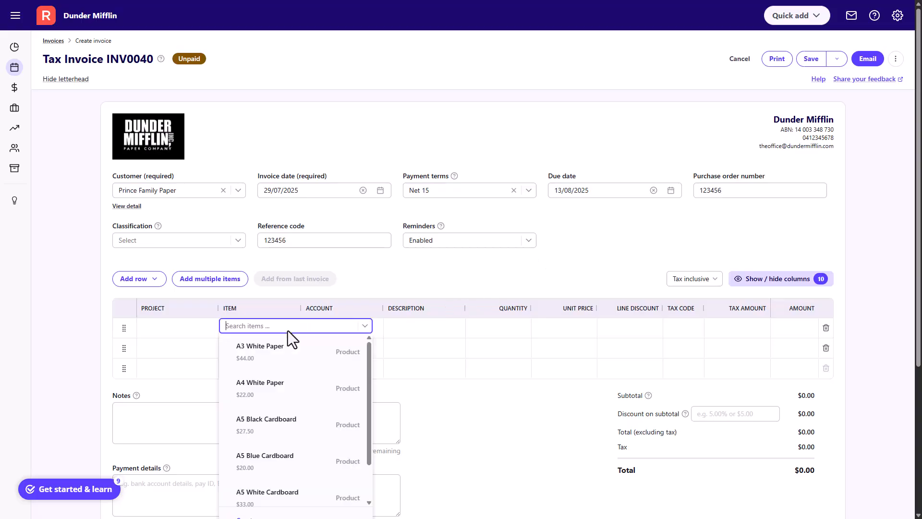
{"action": "scroll", "coordinate": [287, 330], "scroll_direction": "down", "scroll_amount": 1}
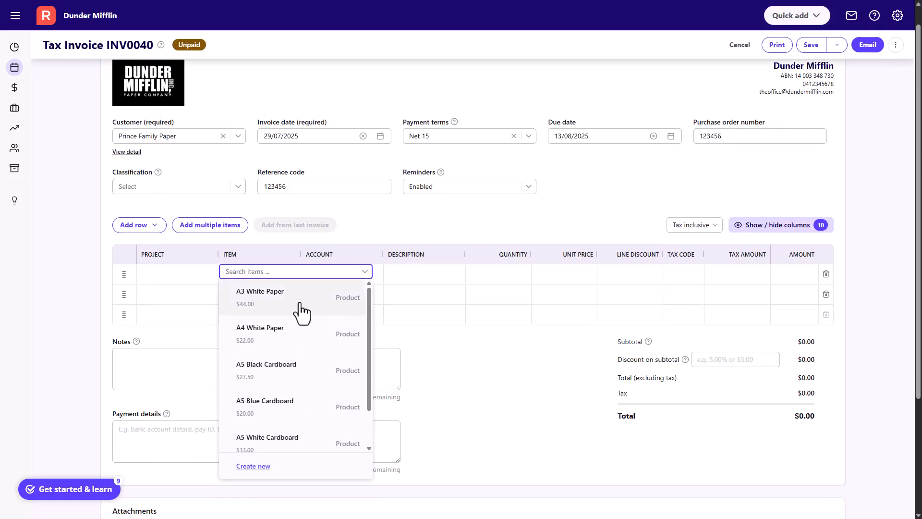
{"action": "left_click", "coordinate": [222, 233]}
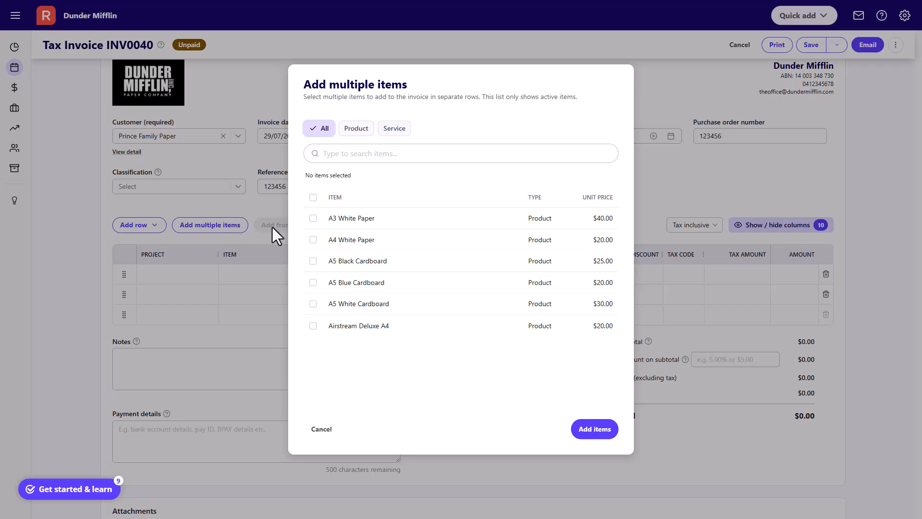
{"action": "left_click", "coordinate": [312, 219]}
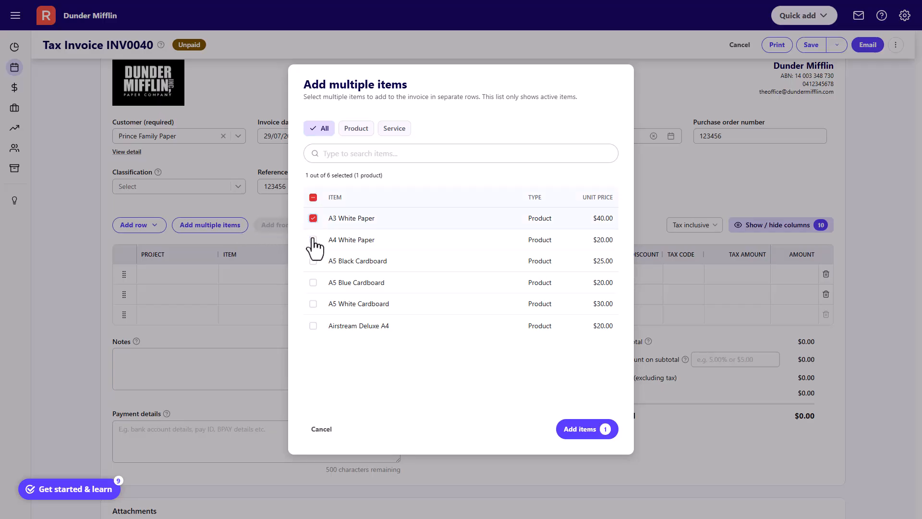
{"action": "left_click", "coordinate": [313, 326]}
{"action": "left_click", "coordinate": [583, 429]}
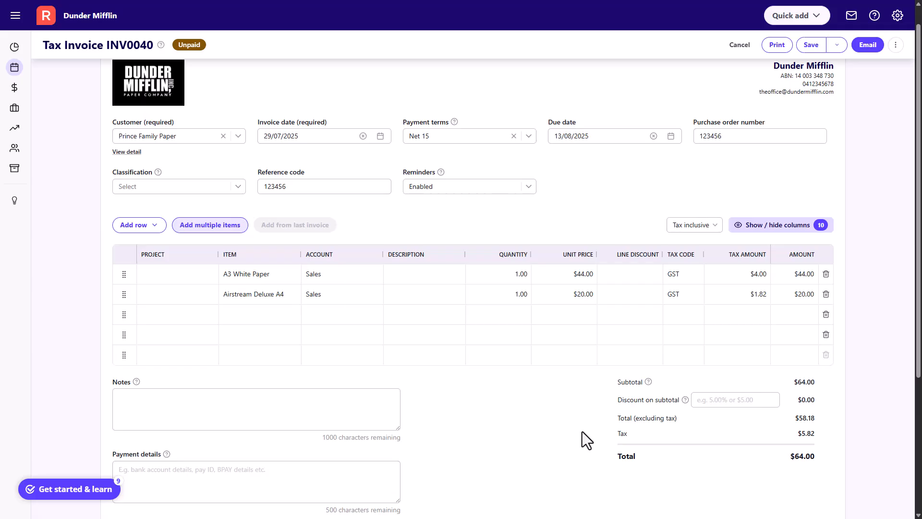
Set the A3 White Paper line's quantity to 10 and its line discount to $40.00.
{"action": "left_click", "coordinate": [514, 269]}
{"action": "type", "text": "10"}
{"action": "left_click", "coordinate": [528, 390]}
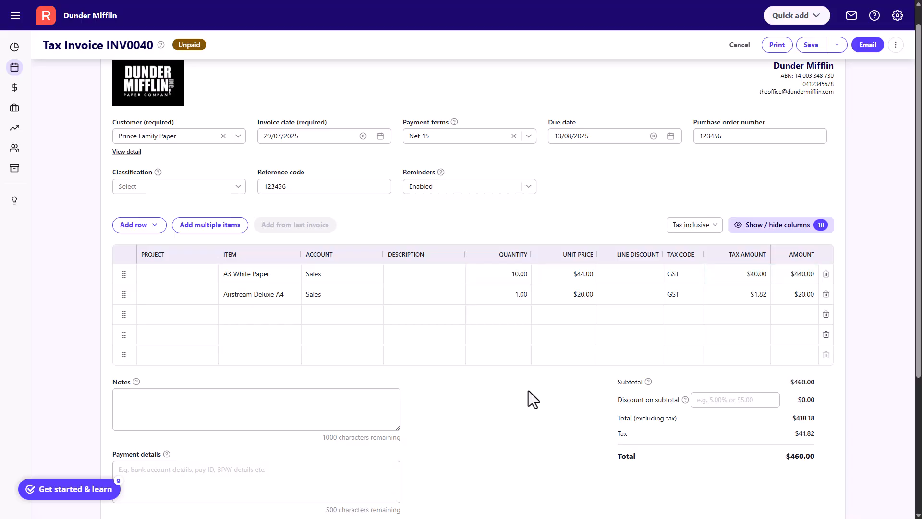
{"action": "left_click", "coordinate": [626, 275]}
{"action": "type", "text": "40.00"}
{"action": "left_click", "coordinate": [512, 410]}
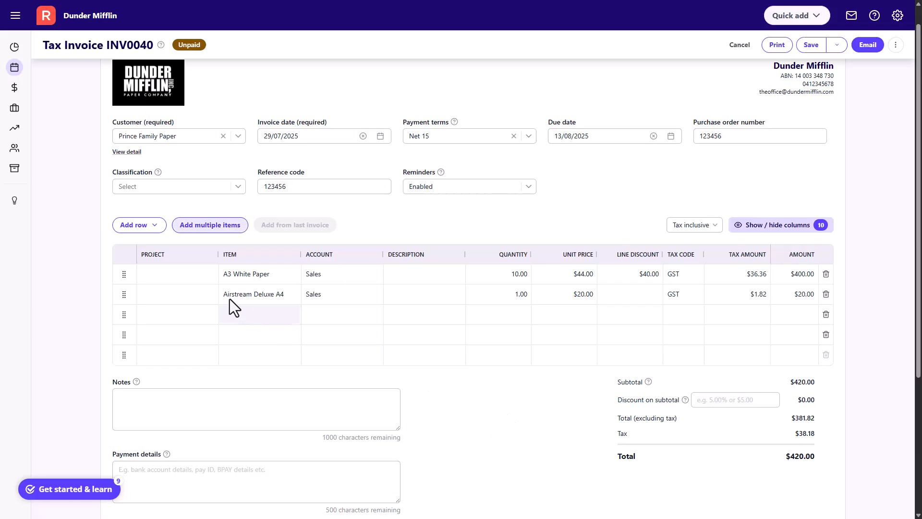
Add a text-only row beneath the two item lines of the invoice.
{"action": "left_click", "coordinate": [153, 228]}
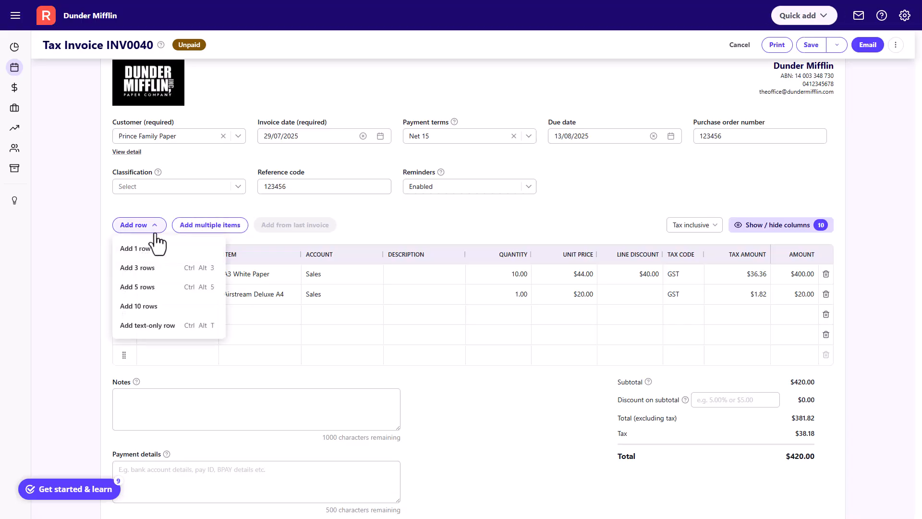
{"action": "left_click", "coordinate": [163, 331]}
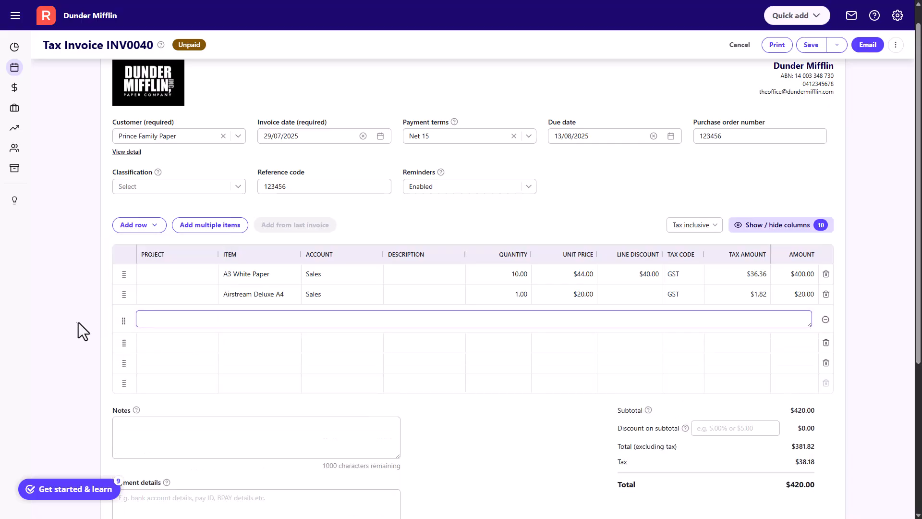
Enter "This is a text only row" as the content of the new text row.
{"action": "type", "text": "This is a text only row"}
{"action": "left_click", "coordinate": [423, 417]}
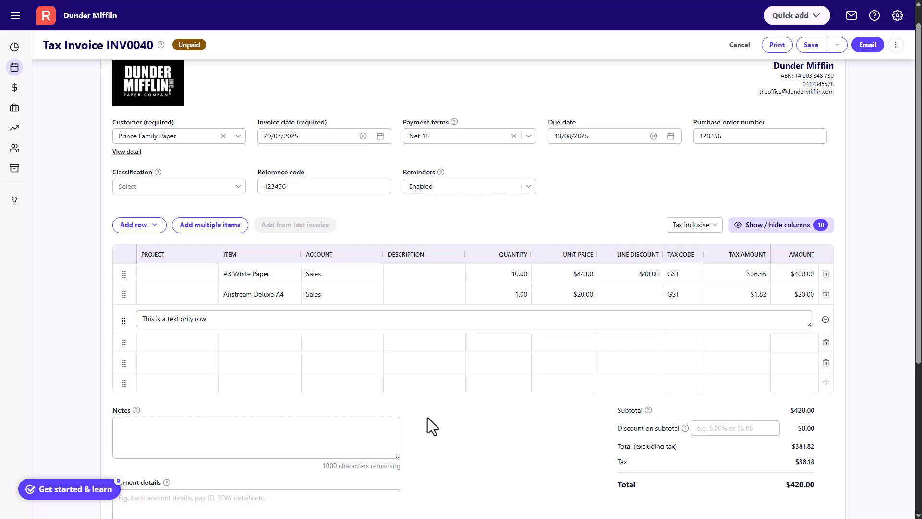
Hide the Project and Account columns from the invoice's line item table.
{"action": "left_click", "coordinate": [770, 230]}
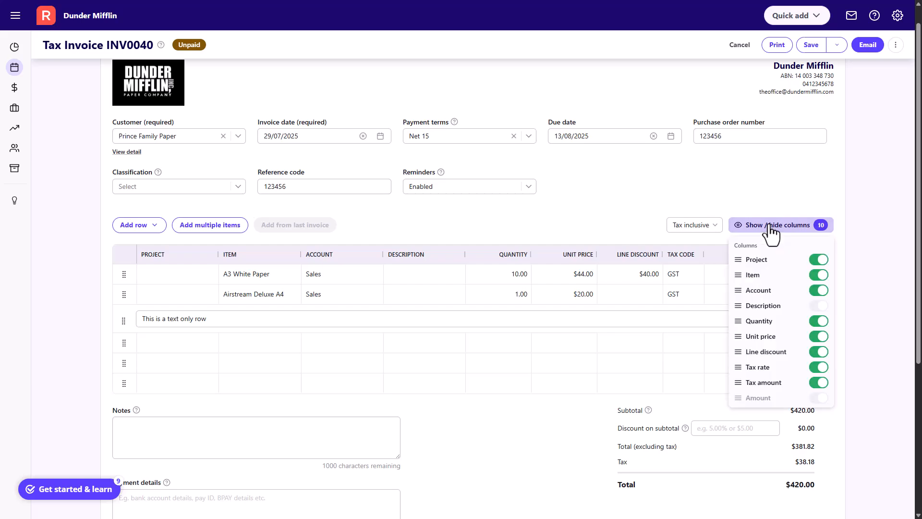
{"action": "left_click", "coordinate": [817, 260]}
{"action": "left_click", "coordinate": [820, 291]}
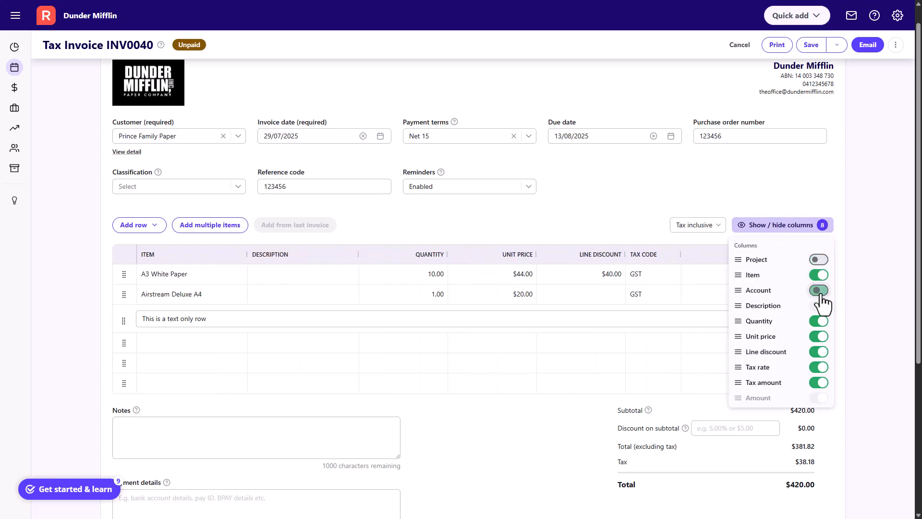
{"action": "left_click", "coordinate": [601, 215]}
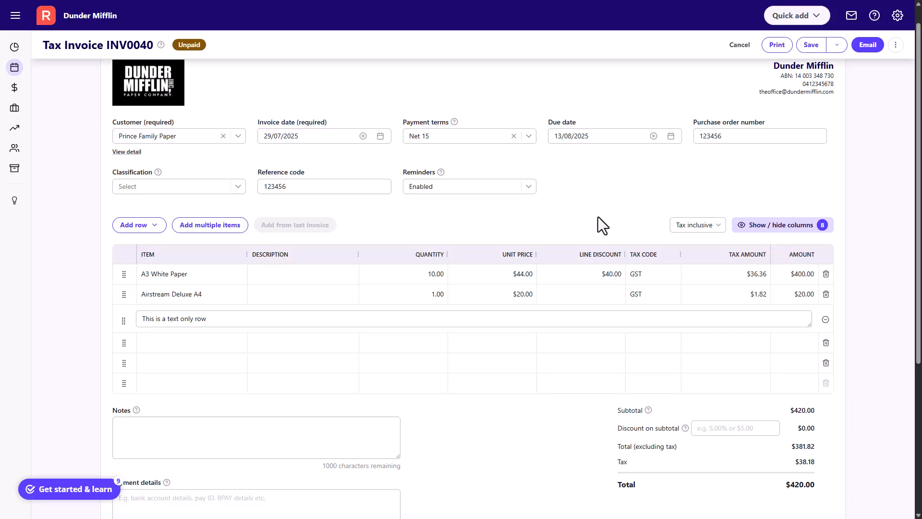
Narrow the Item and Quantity columns slightly and move the text-only row between A3 White Paper and Airstream Deluxe A4.
{"action": "mouse_move", "coordinate": [246, 254]}
{"action": "left_mouse_down"}
{"action": "mouse_move", "coordinate": [294, 253]}
{"action": "mouse_move", "coordinate": [181, 249]}
{"action": "mouse_move", "coordinate": [243, 250]}
{"action": "left_mouse_up"}
{"action": "left_click_drag", "start_coordinate": [451, 253], "coordinate": [428, 250]}
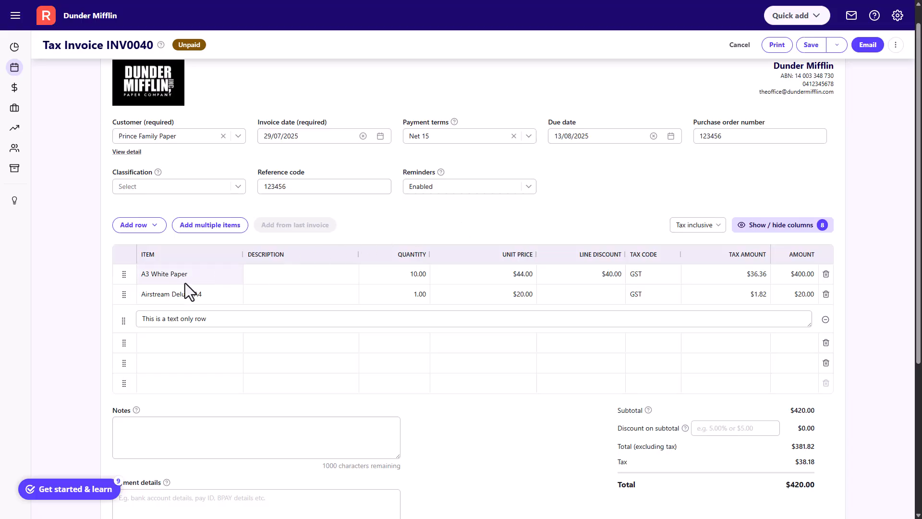
{"action": "mouse_move", "coordinate": [124, 319]}
{"action": "left_mouse_down"}
{"action": "mouse_move", "coordinate": [128, 279]}
{"action": "mouse_move", "coordinate": [122, 305]}
{"action": "left_mouse_up"}
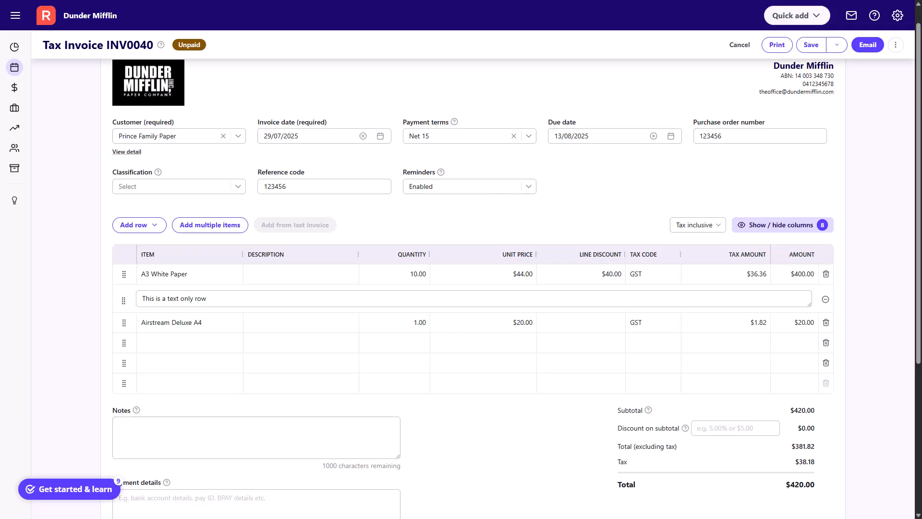
Fill the invoice's notes with "Enter notes here." and the payment details with "Please make payment to" followed by the bank account number.
{"action": "scroll", "coordinate": [482, 427], "scroll_direction": "down", "scroll_amount": 1}
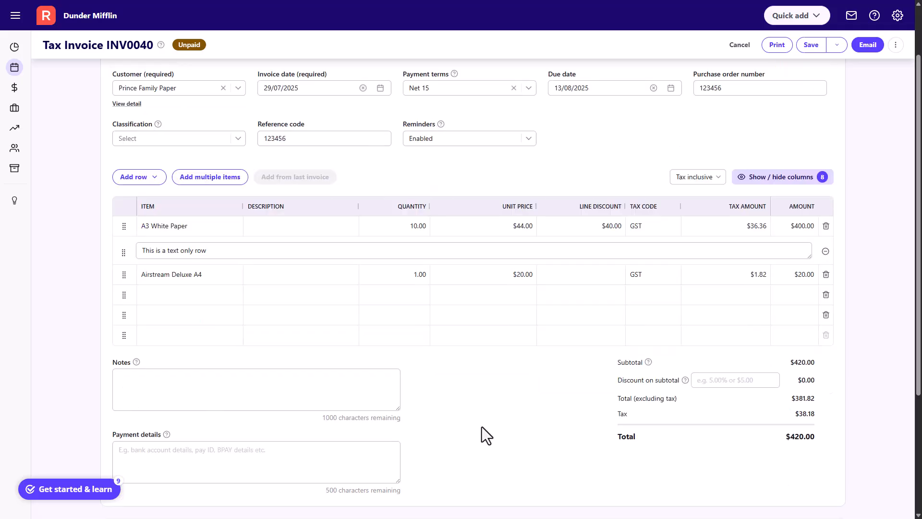
{"action": "left_click", "coordinate": [280, 395]}
{"action": "type", "text": "E"}
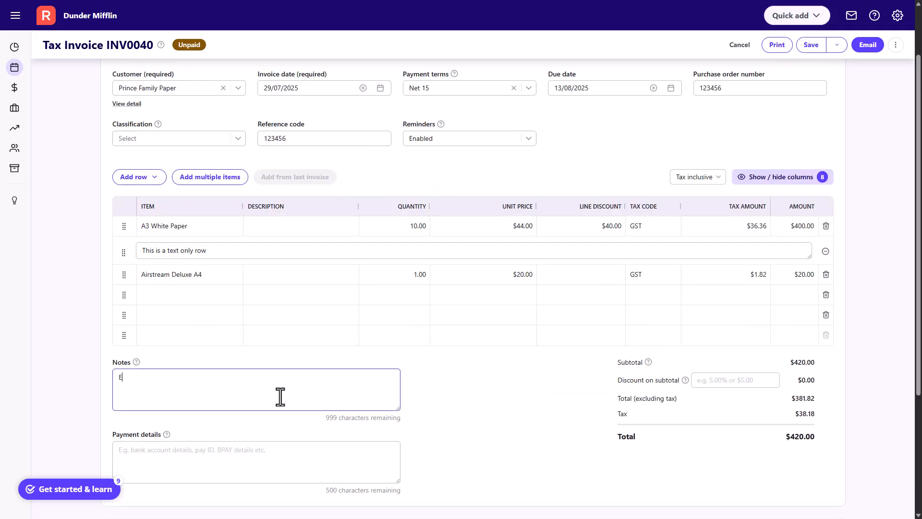
{"action": "type", "text": "nter notes here."}
{"action": "scroll", "coordinate": [280, 396], "scroll_direction": "down", "scroll_amount": 1}
{"action": "left_click", "coordinate": [280, 396]}
{"action": "type", "text": "Please make payment to 123-456789-00"}
{"action": "left_click", "coordinate": [501, 416]}
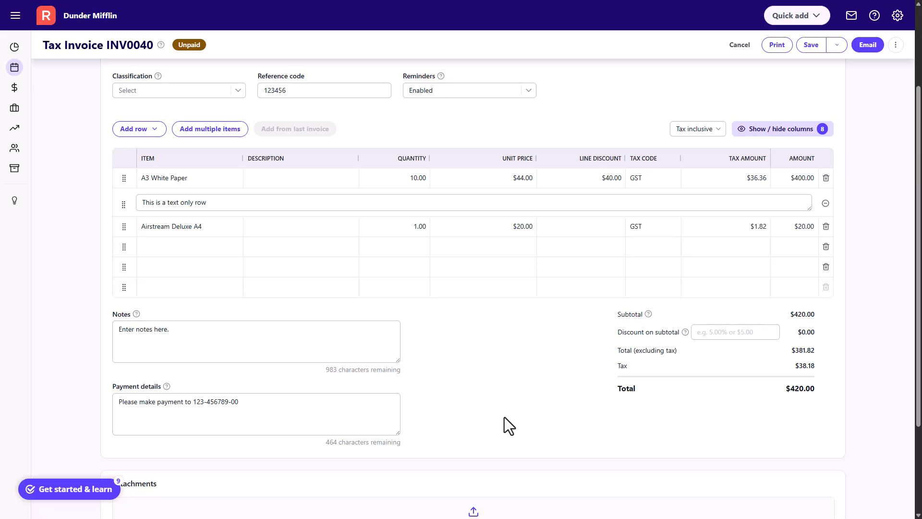
Attach Terms and Conditions.pdf to the invoice and enable sharing for that attachment.
{"action": "scroll", "coordinate": [500, 424], "scroll_direction": "down", "scroll_amount": 1}
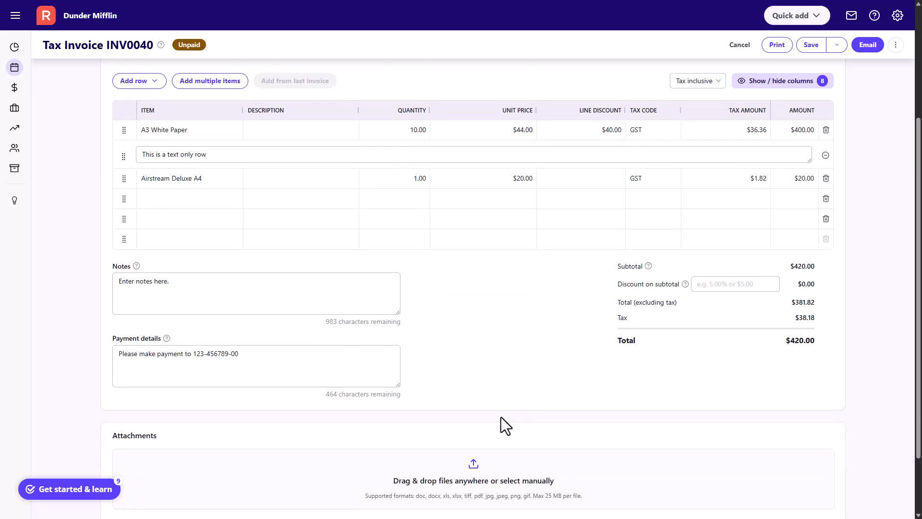
{"action": "scroll", "coordinate": [500, 416], "scroll_direction": "down", "scroll_amount": 1}
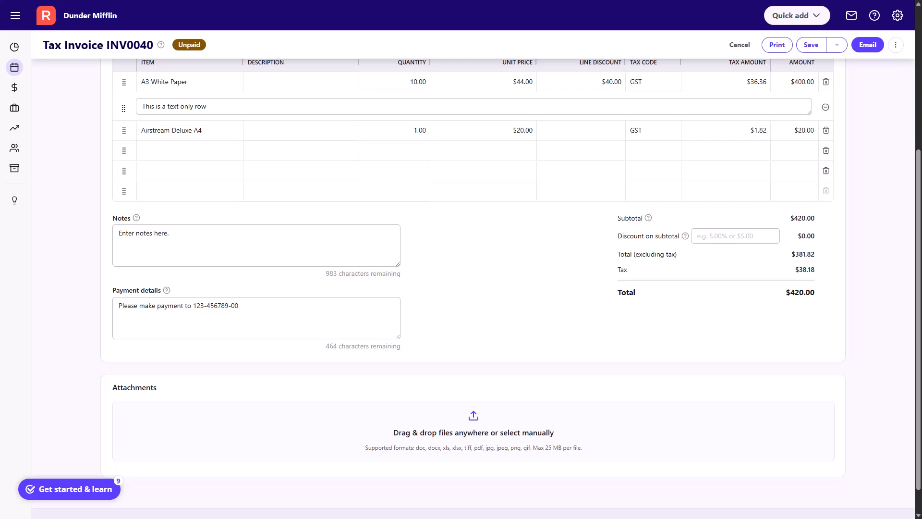
{"action": "left_click_drag", "start_coordinate": [144, 365], "coordinate": [404, 451]}
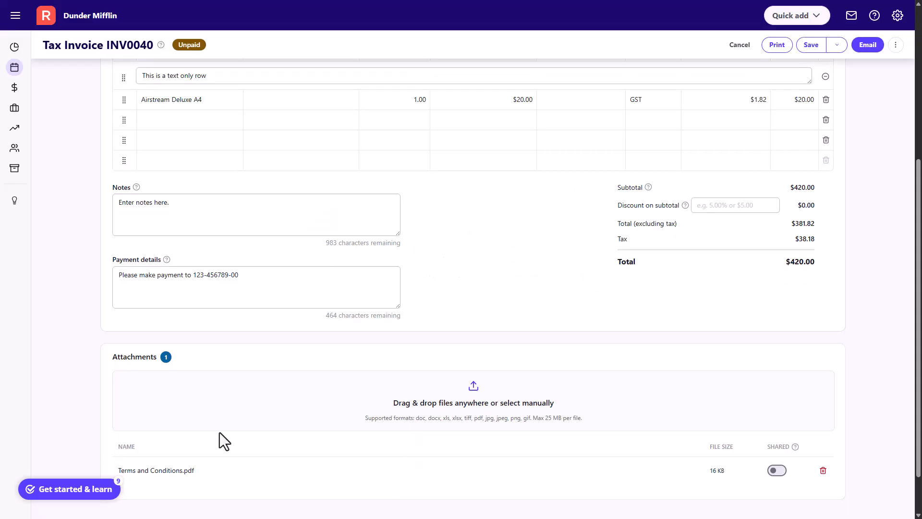
{"action": "scroll", "coordinate": [87, 392], "scroll_direction": "down", "scroll_amount": 1}
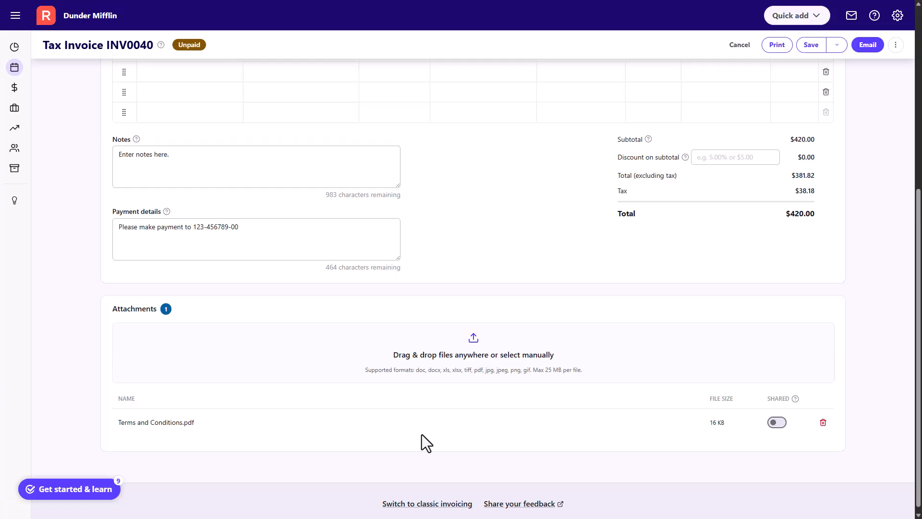
{"action": "left_click", "coordinate": [776, 423]}
Email the invoice to the customer with "Thank you for your business!" added to the message, reviewing its attachment before sending.
{"action": "scroll", "coordinate": [774, 434], "scroll_direction": "up", "scroll_amount": 6}
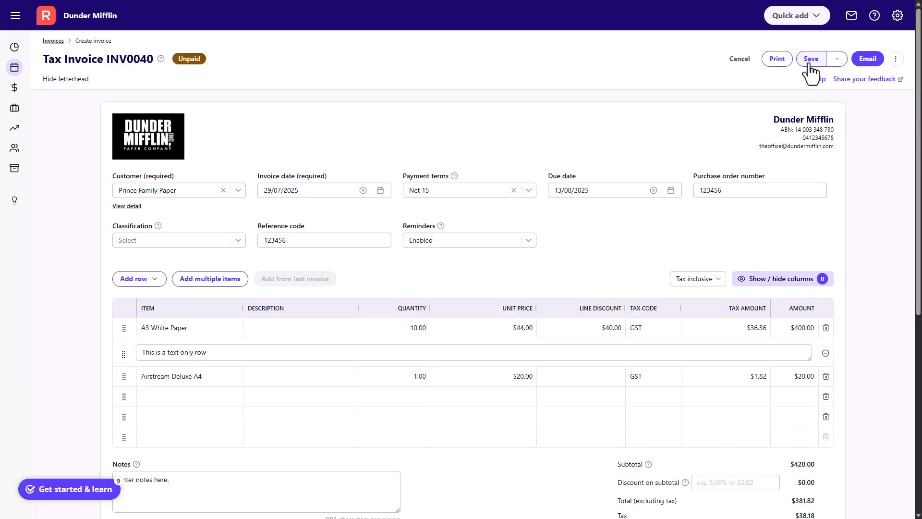
{"action": "left_click", "coordinate": [863, 67]}
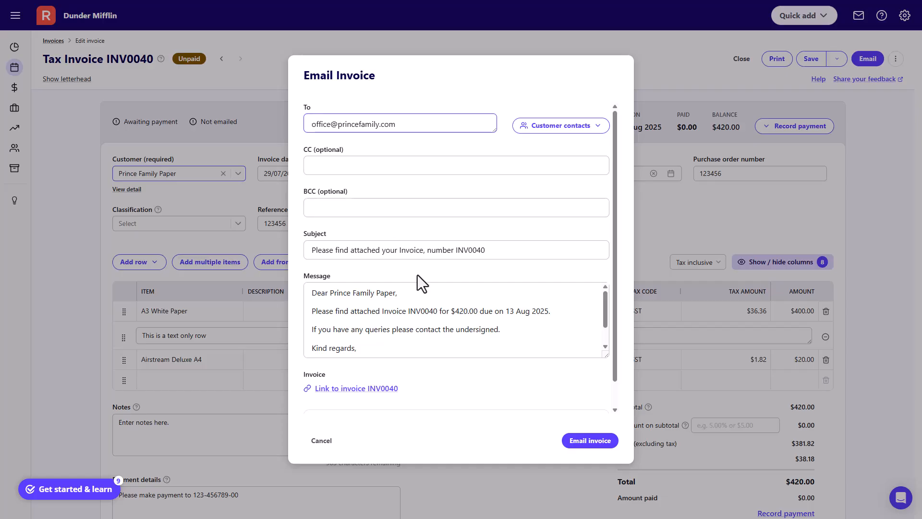
{"action": "left_click", "coordinate": [512, 326]}
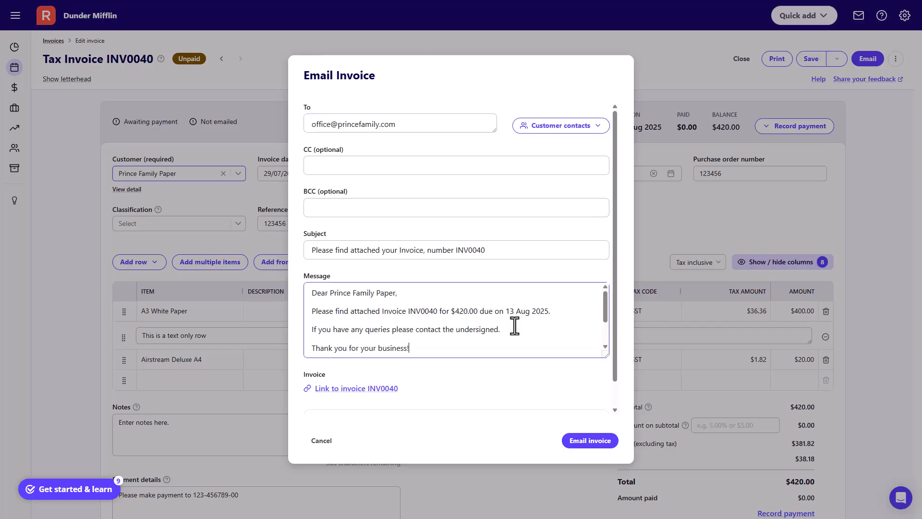
{"action": "scroll", "coordinate": [615, 326], "scroll_direction": "down", "scroll_amount": 1}
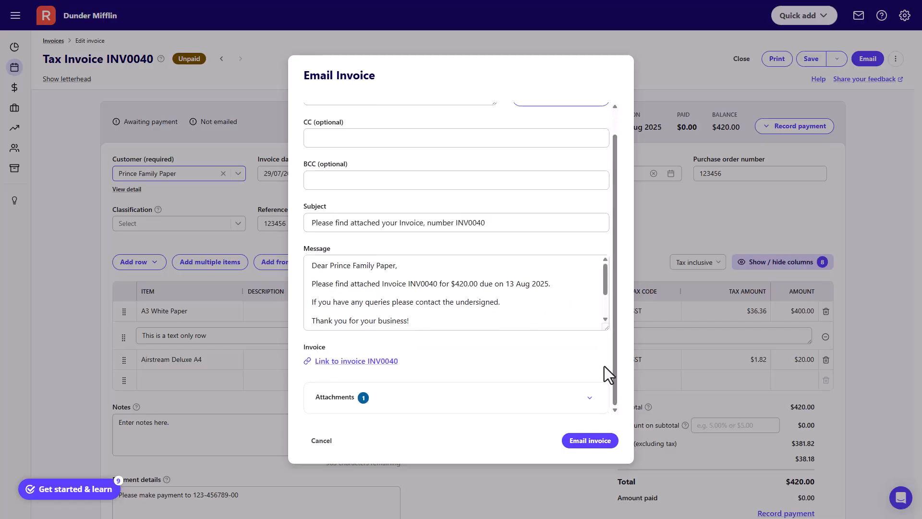
{"action": "left_click", "coordinate": [590, 399]}
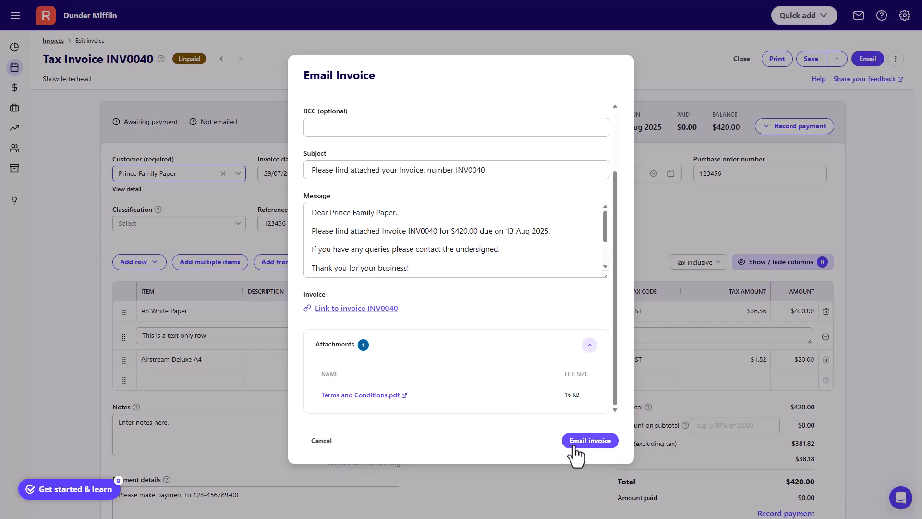
{"action": "left_click", "coordinate": [590, 440]}
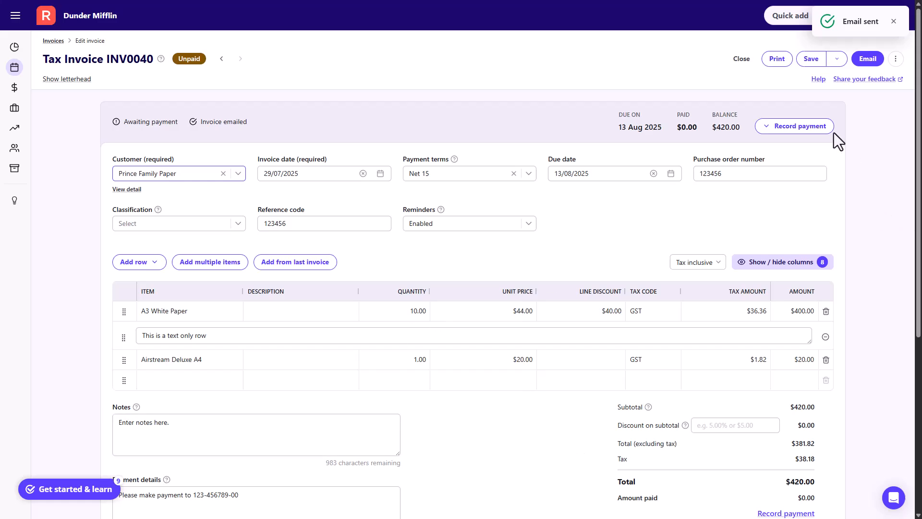
Print one colour copy of the whole invoice and close it to return to the invoice list.
{"action": "left_click", "coordinate": [777, 60]}
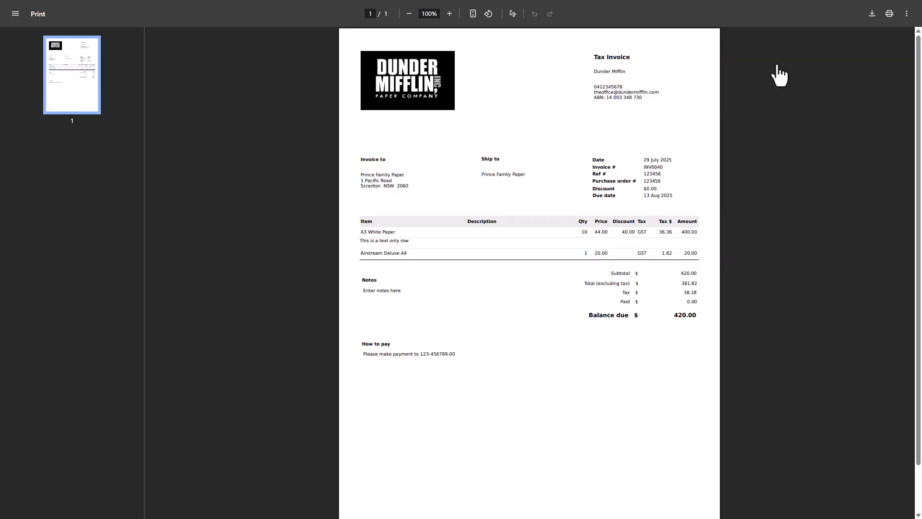
{"action": "left_click", "coordinate": [889, 15]}
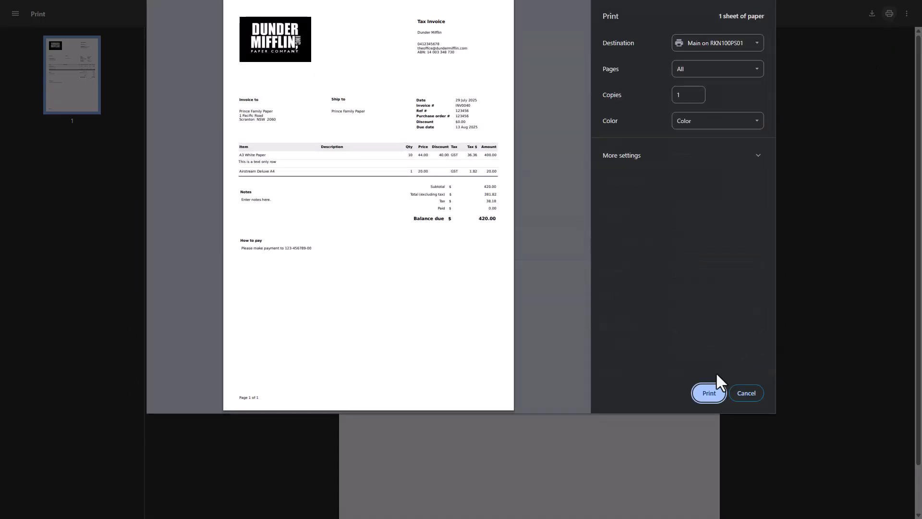
{"action": "left_click", "coordinate": [707, 397]}
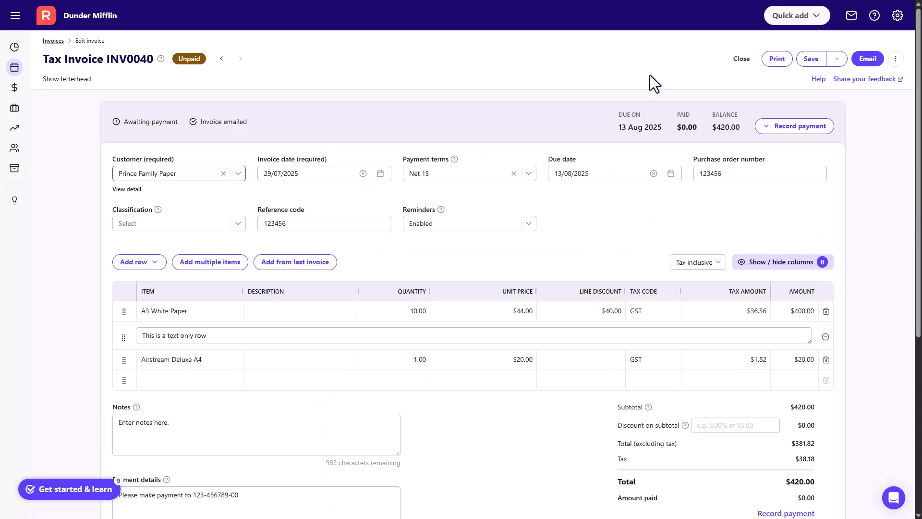
{"action": "left_click", "coordinate": [742, 61]}
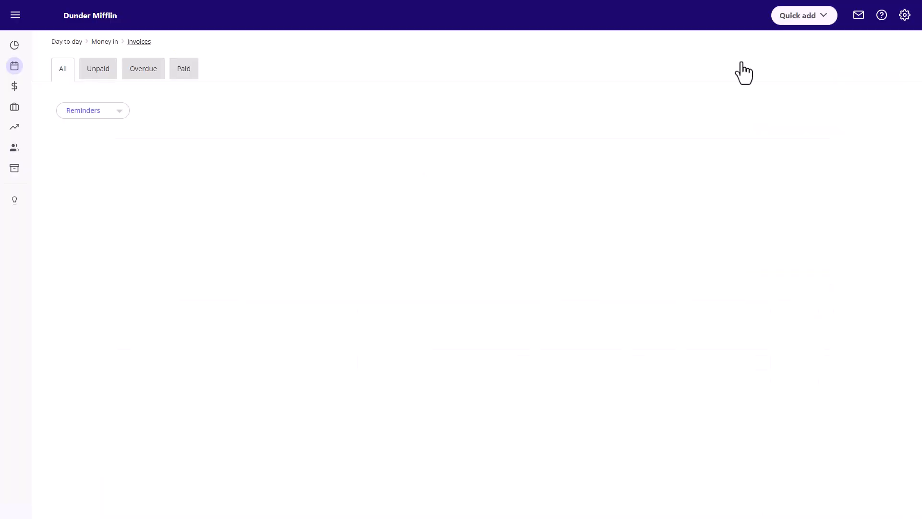